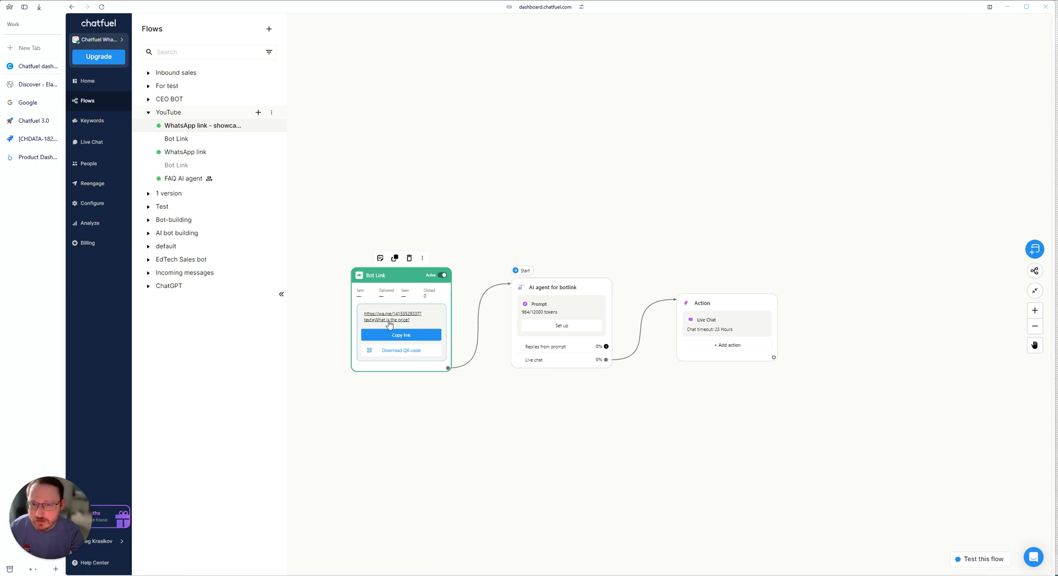
Copy the Bot Link's wa.me URL and paste it into a new browser tab
click(401, 335)
key(ctrl+t)
key(ctrl+v)
Launch the WhatsApp chat from the link and send the prefilled 'What is the price?' question
key(Return)
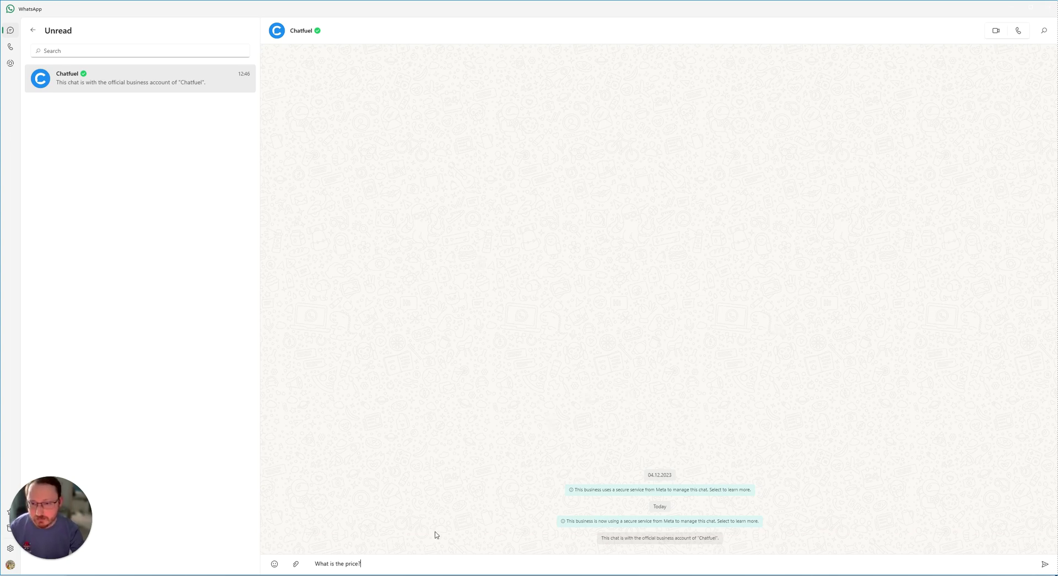
drag(315, 564, 375, 564)
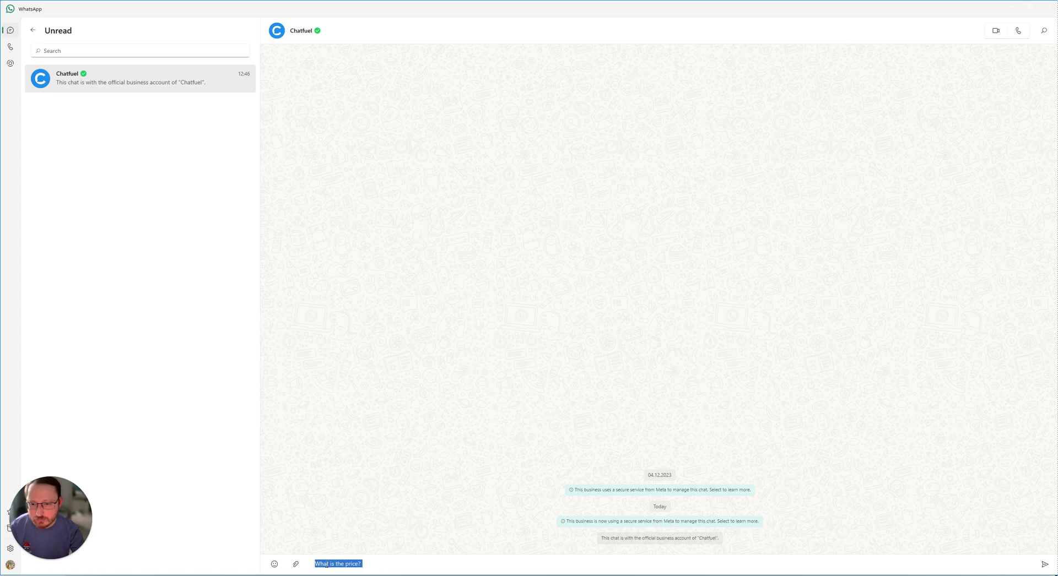
click(378, 564)
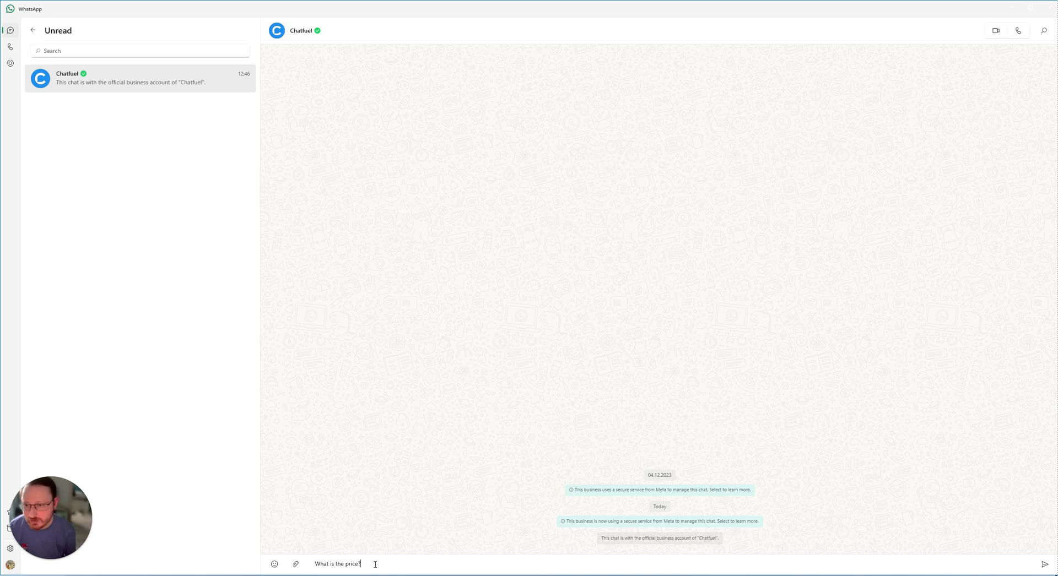
key(Return)
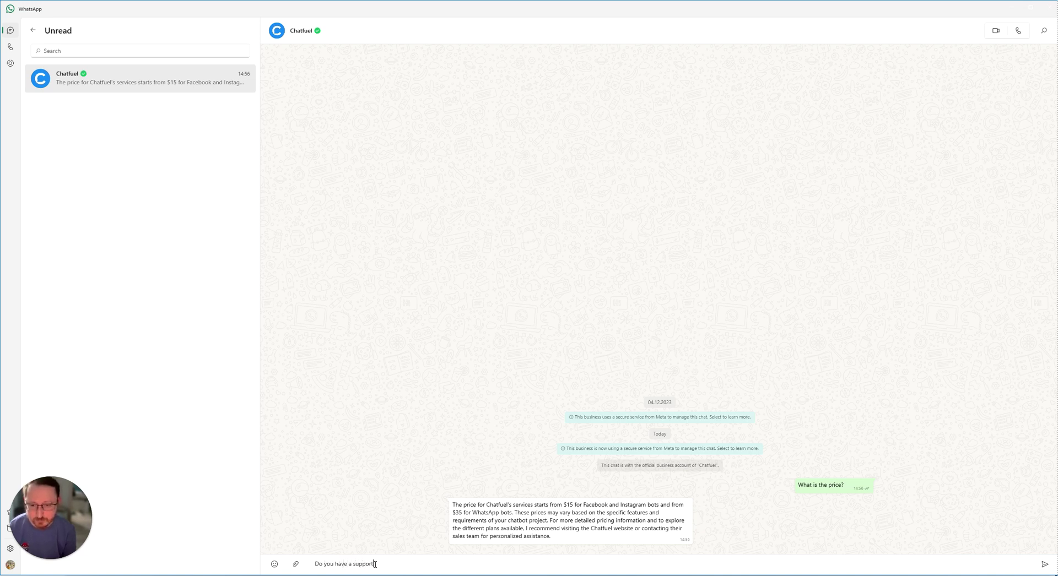
Send 'Do you ha?', 'Do you have any helpdocs?' and 'Do you AI agents?', then return to Chatfuel
text(?)
key(Return)
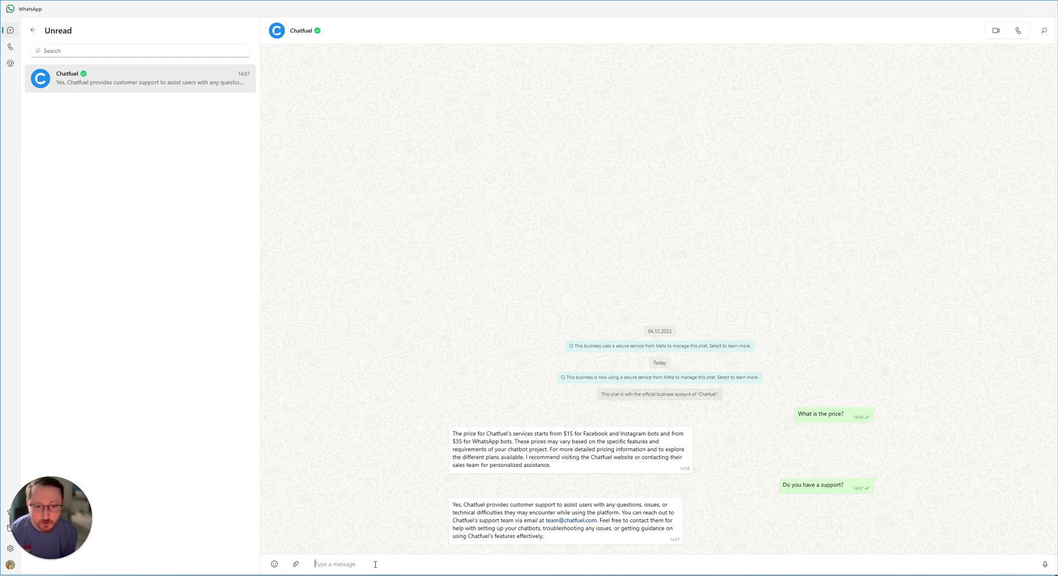
text(Do you have any helpdocs?)
key(Return)
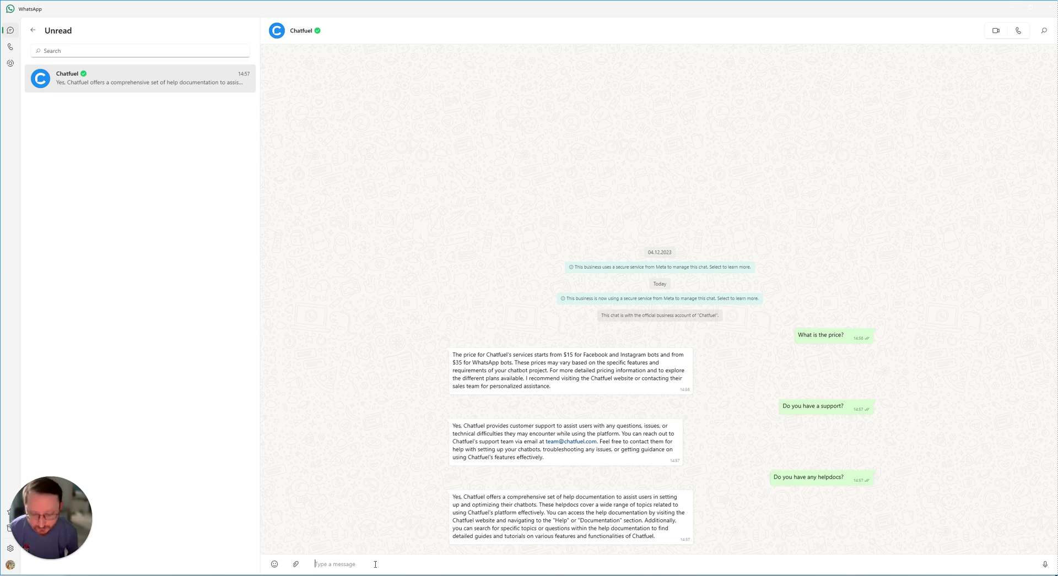
text(Do you AI agents?)
key(Return)
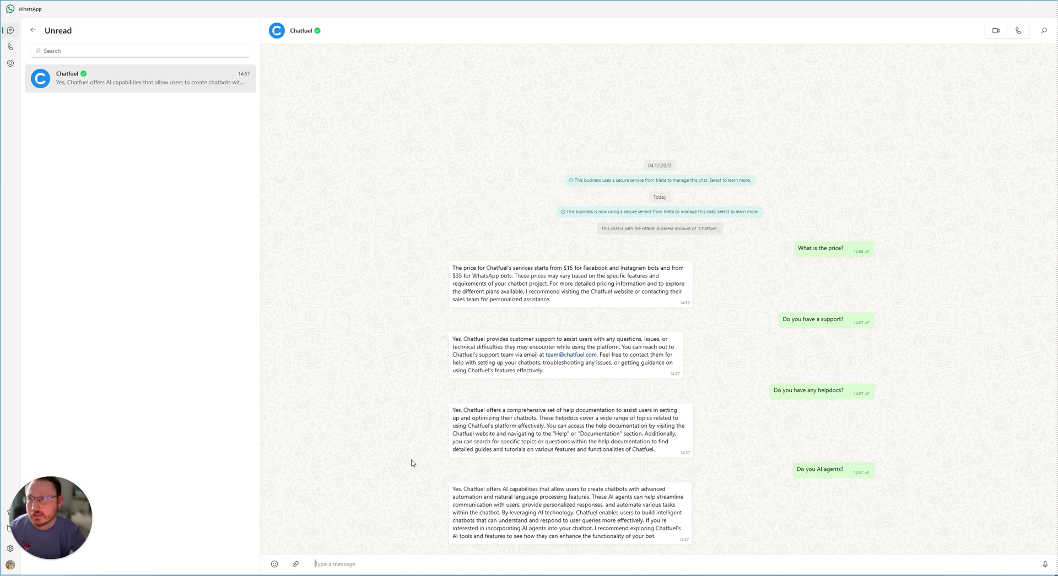
key(alt+Tab)
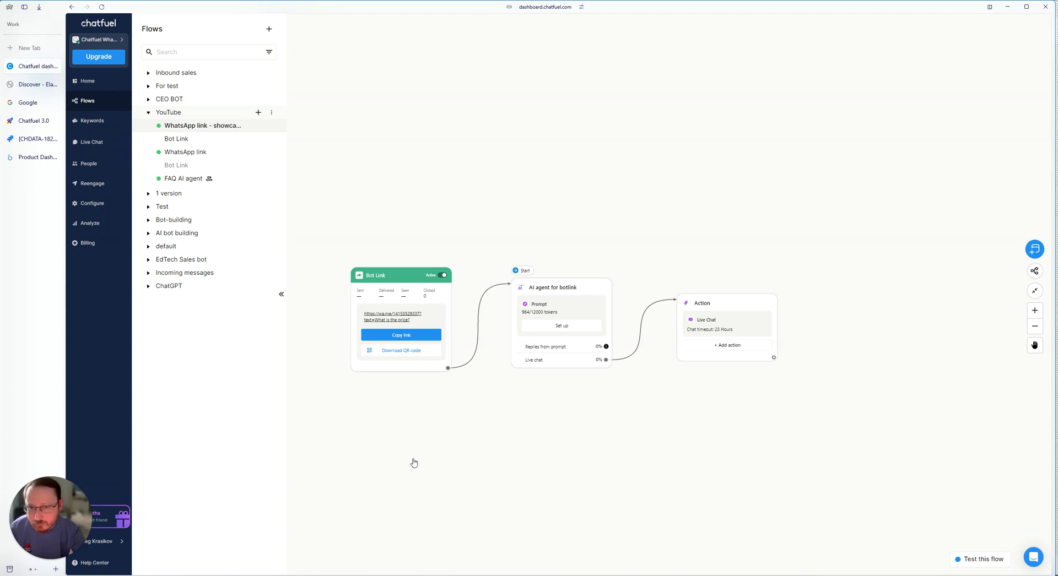
Open the WhatsApp link flow and move the Bot Link and Send Message nodes up-left
mouse_move(198, 179)
click(202, 153)
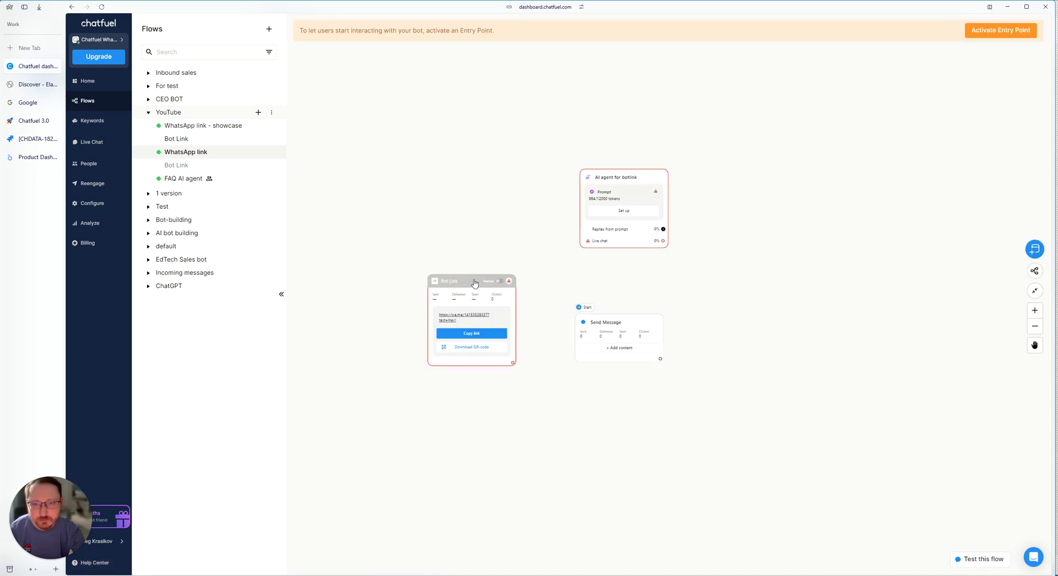
click(467, 283)
drag(468, 284, 429, 271)
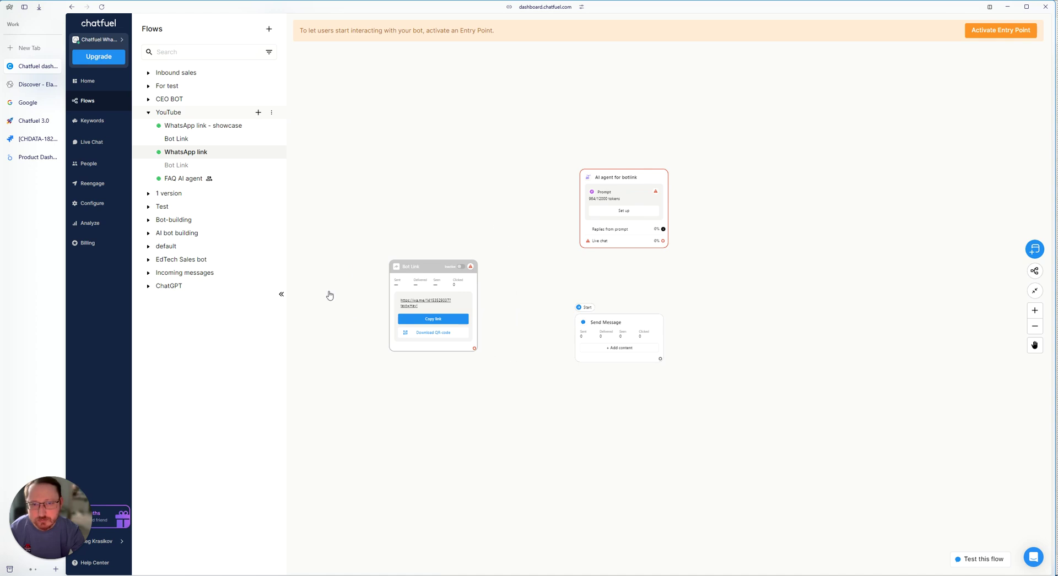
drag(589, 310, 568, 287)
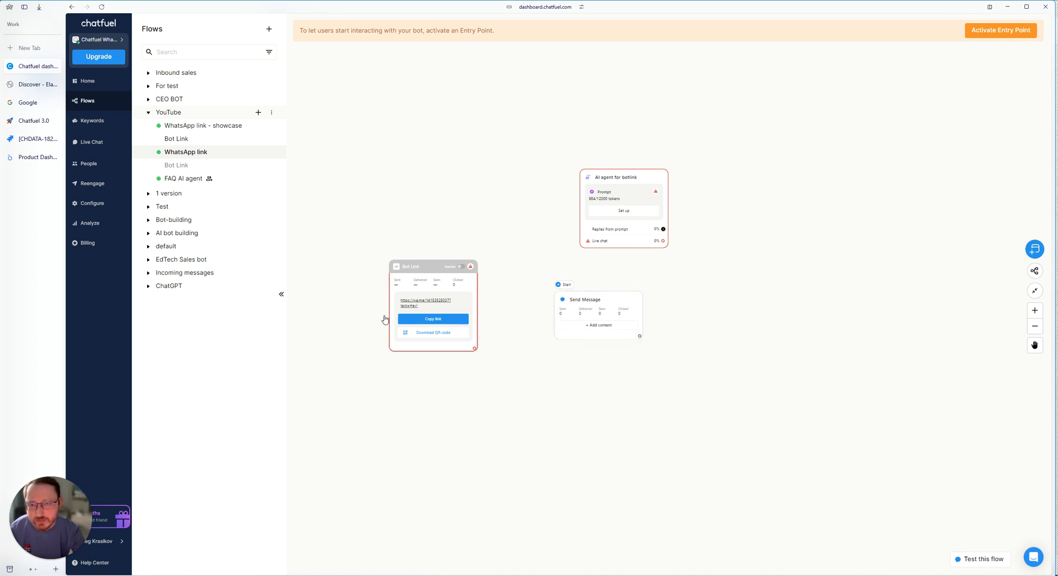
Swap the old Bot Link for a new Bot Link entry point with 'Price' appended to its text
right_click(379, 142)
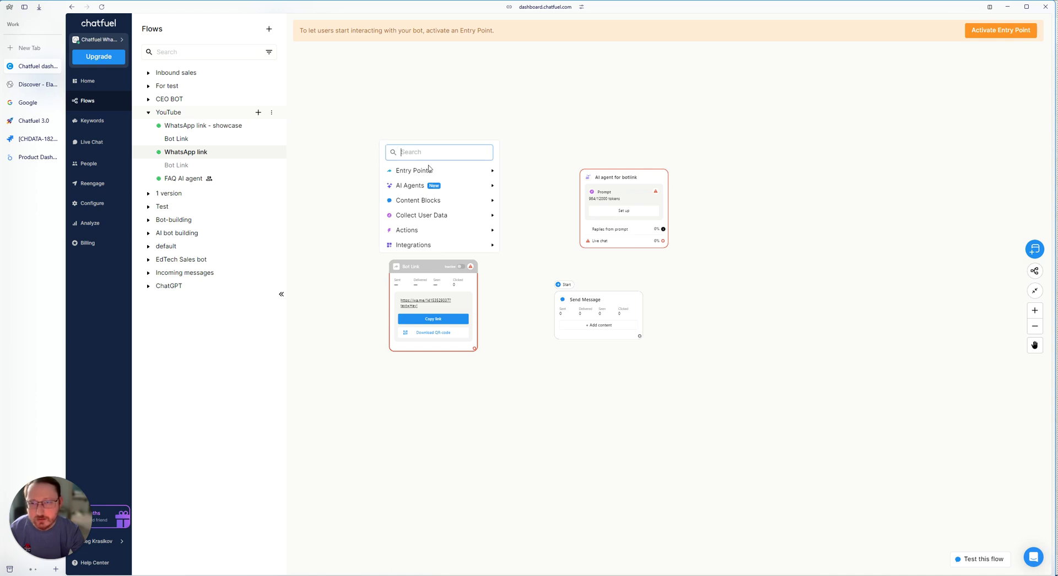
mouse_move(438, 171)
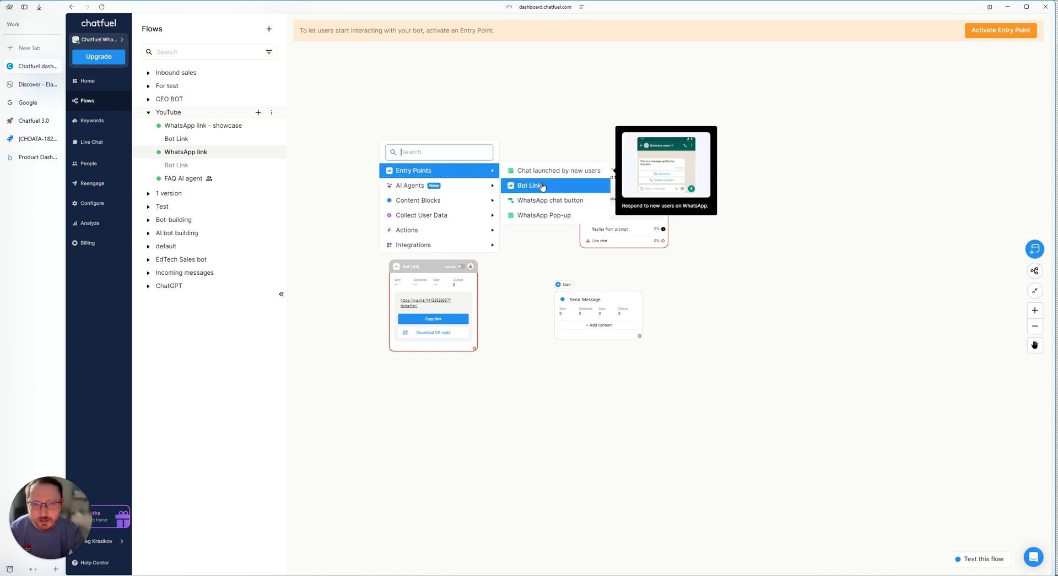
click(538, 186)
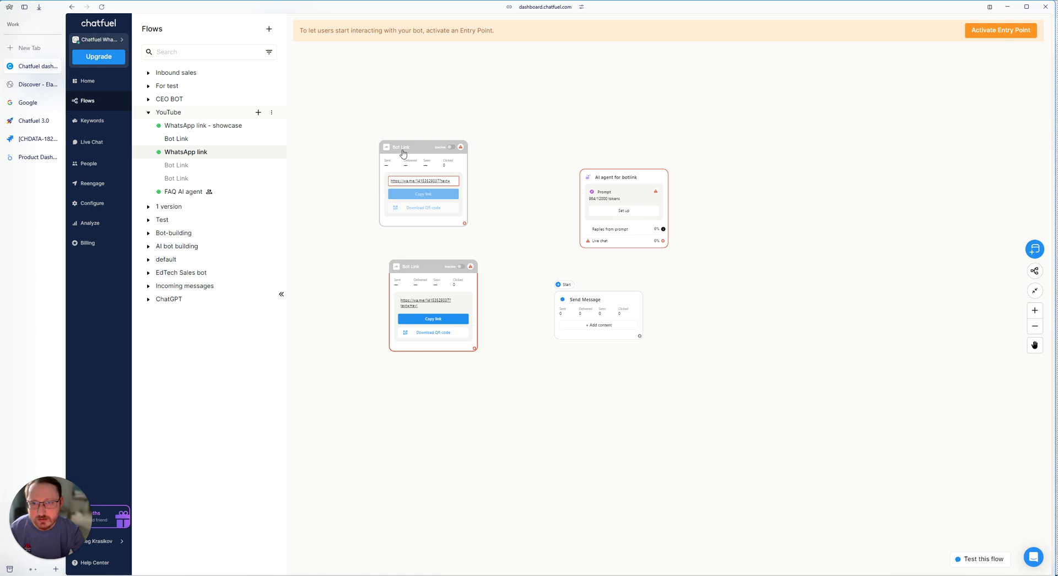
click(442, 250)
drag(417, 147, 417, 238)
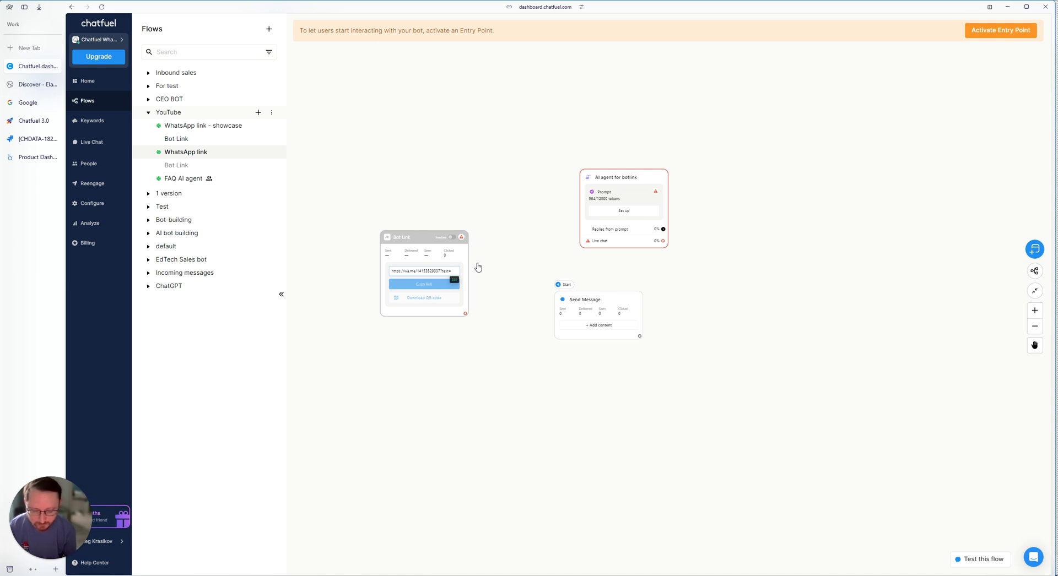
text(Price)
click(485, 282)
mouse_move(424, 275)
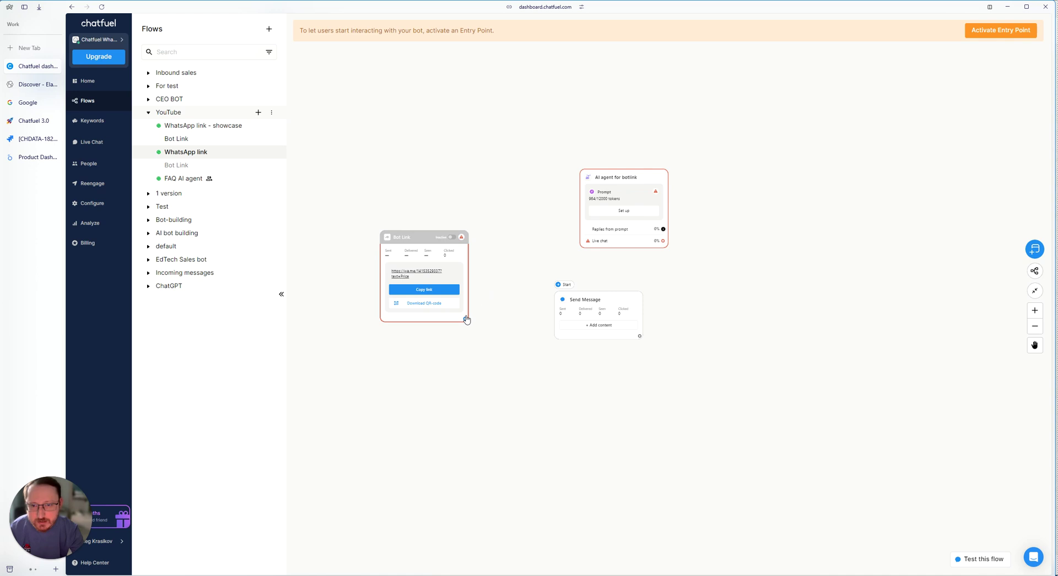
drag(465, 322, 481, 317)
click(487, 290)
Add a 1st-line customer support agent block and shift Send Message to the right
right_click(501, 263)
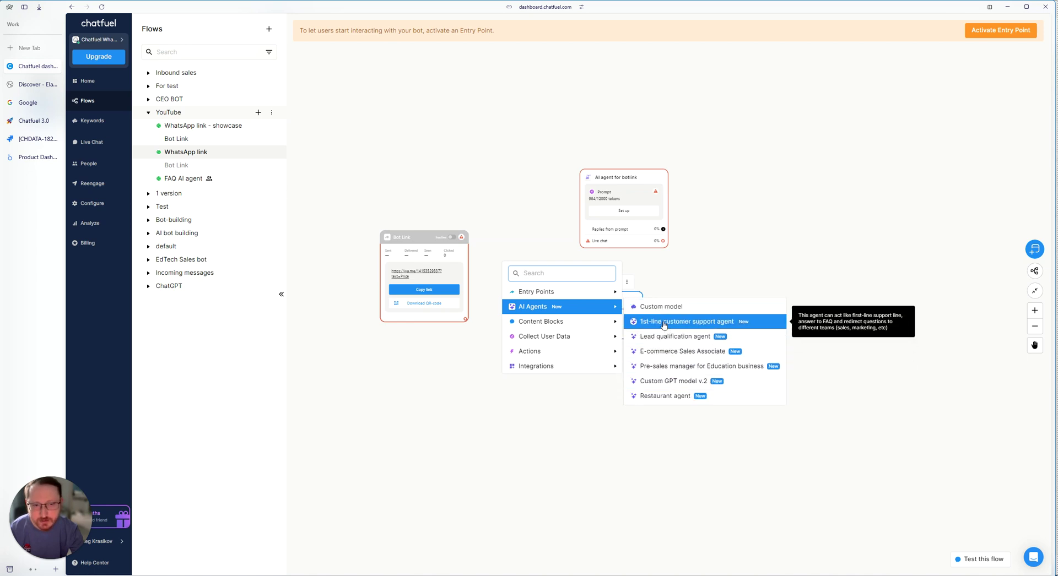
click(664, 322)
drag(624, 300, 752, 309)
mouse_move(546, 300)
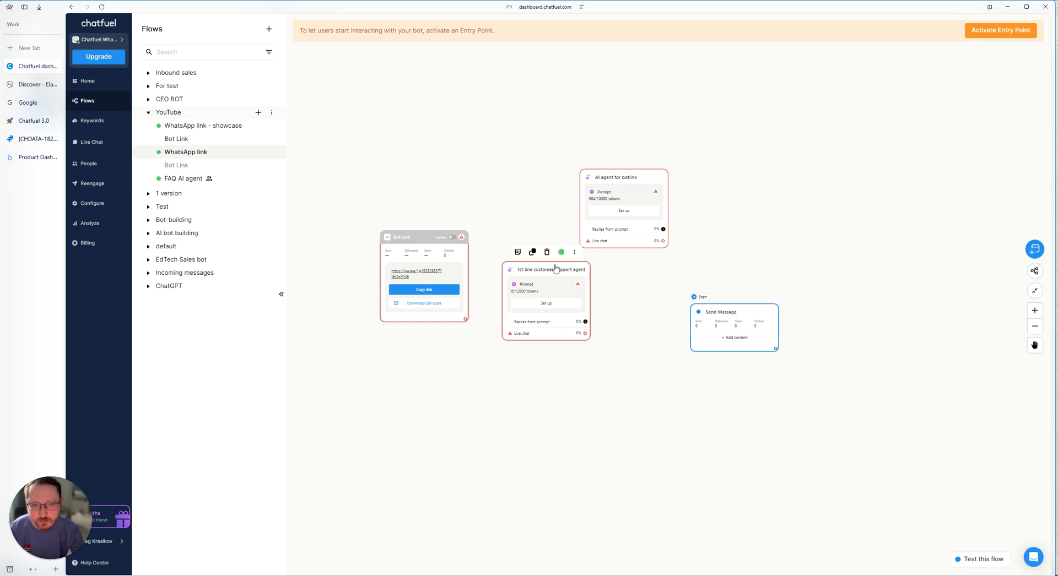
Mark the support agent as starting step, connect Bot Link to it, and tidy block positions
click(574, 253)
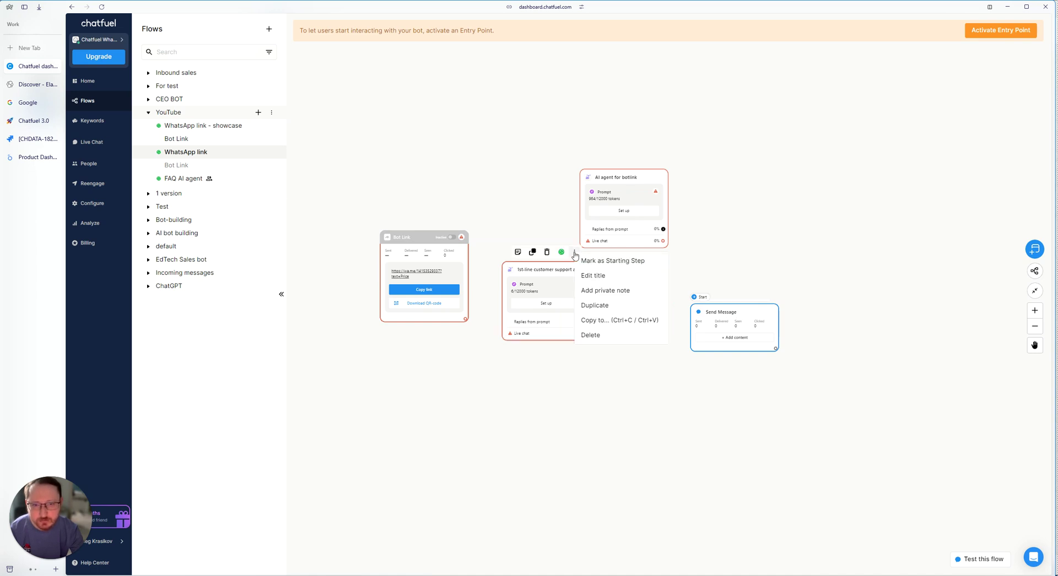
click(590, 263)
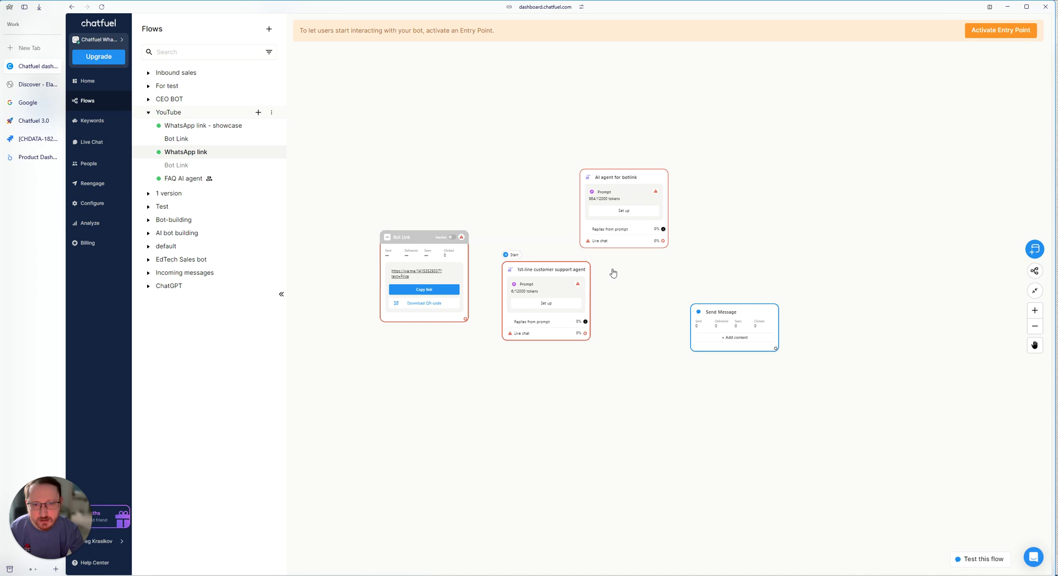
drag(560, 271, 570, 270)
drag(465, 319, 510, 321)
drag(604, 214, 608, 122)
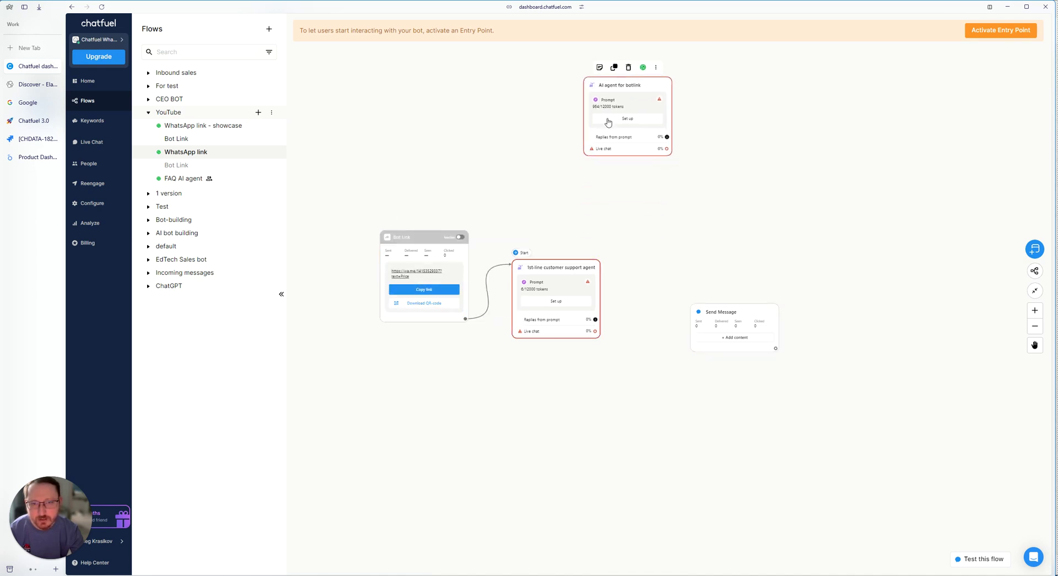
drag(543, 274, 559, 247)
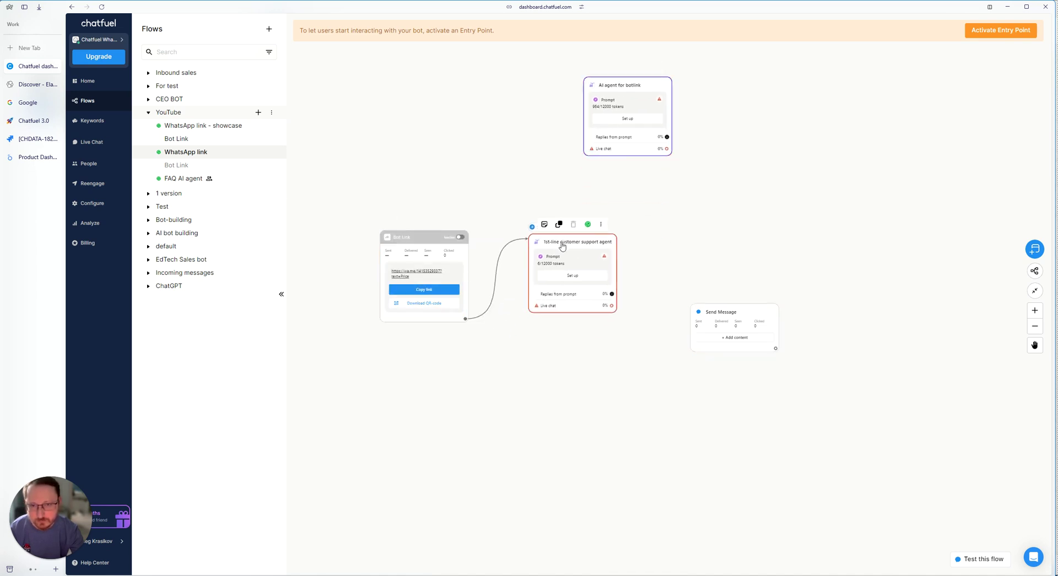
Set the support agent's name to Oleg and its language to English
click(561, 276)
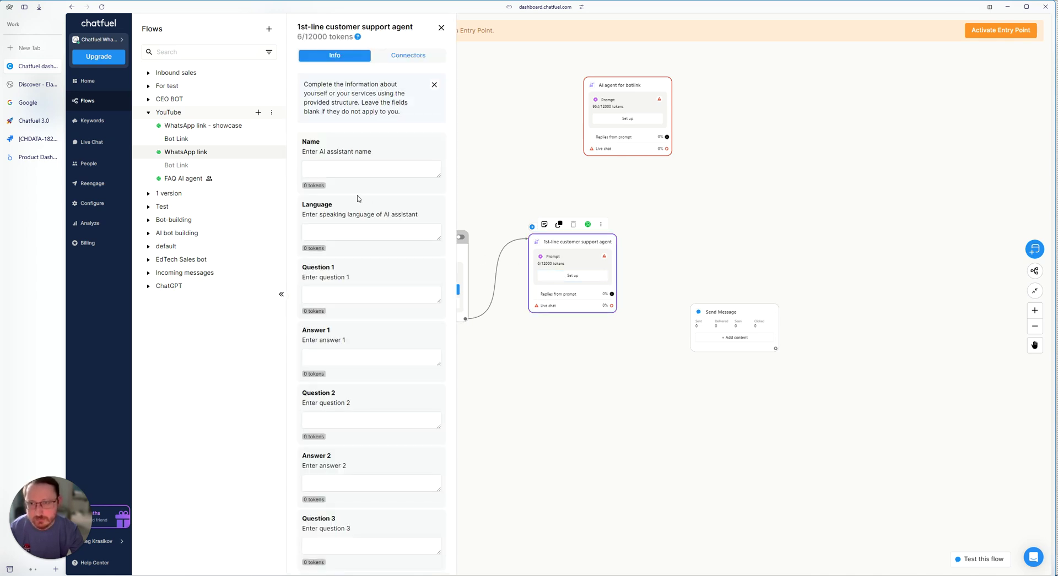
click(340, 168)
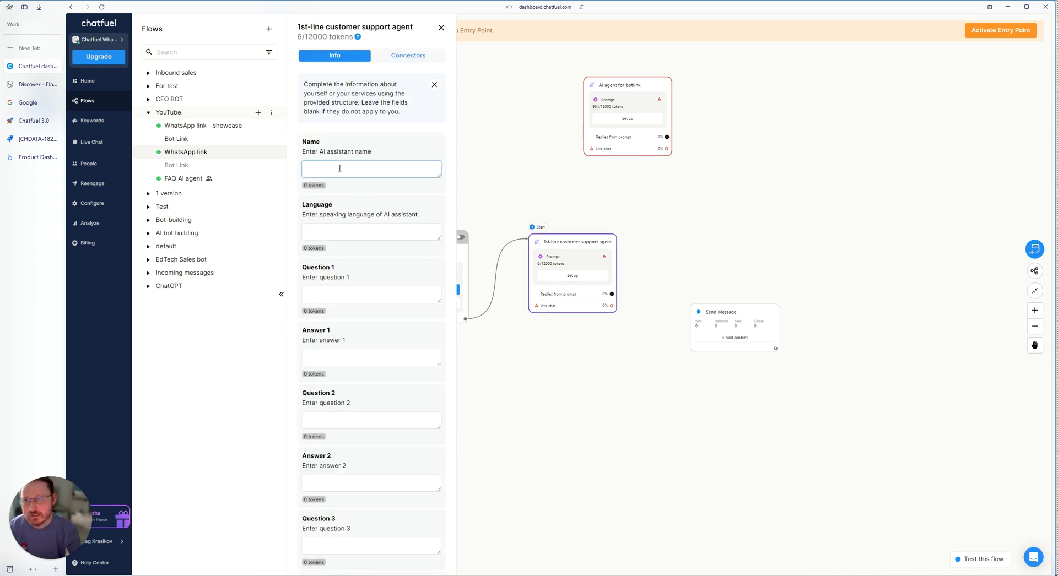
text(Oleg)
key(Tab)
text(Englsih)
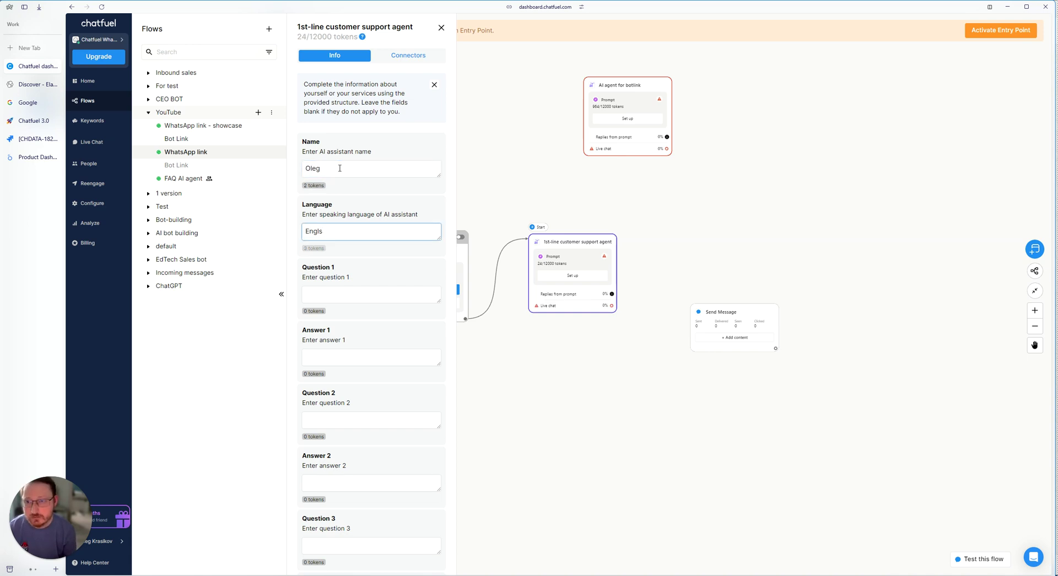
key(BackSpace)
key(BackSpace)
key(BackSpace)
text(ish)
Add Q&A pairs Address: Austin, Texas and Prices: From $15 to $35 per month
key(Tab)
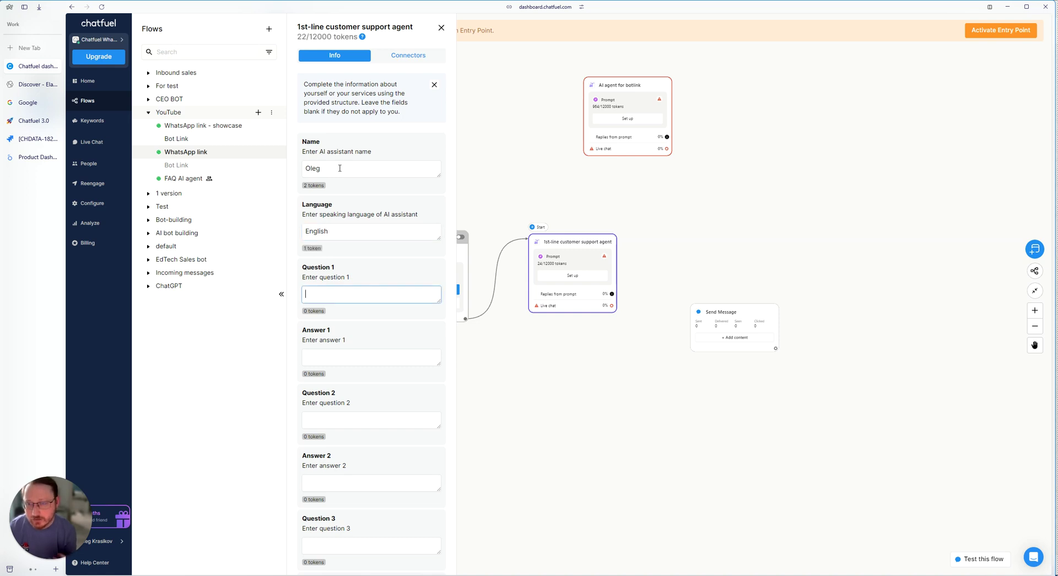
text(Address)
key(Tab)
text(Austin, Texas)
key(Tab)
text(Prices)
key(Tab)
text(From $15 to $35 per month)
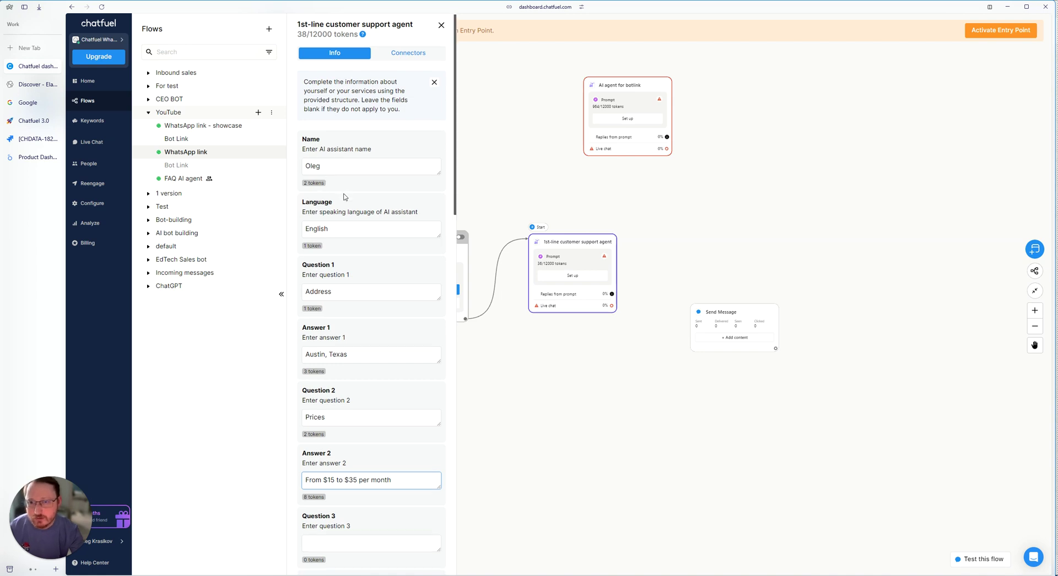
scroll(344, 194, down, 1)
scroll(343, 194, up, 1)
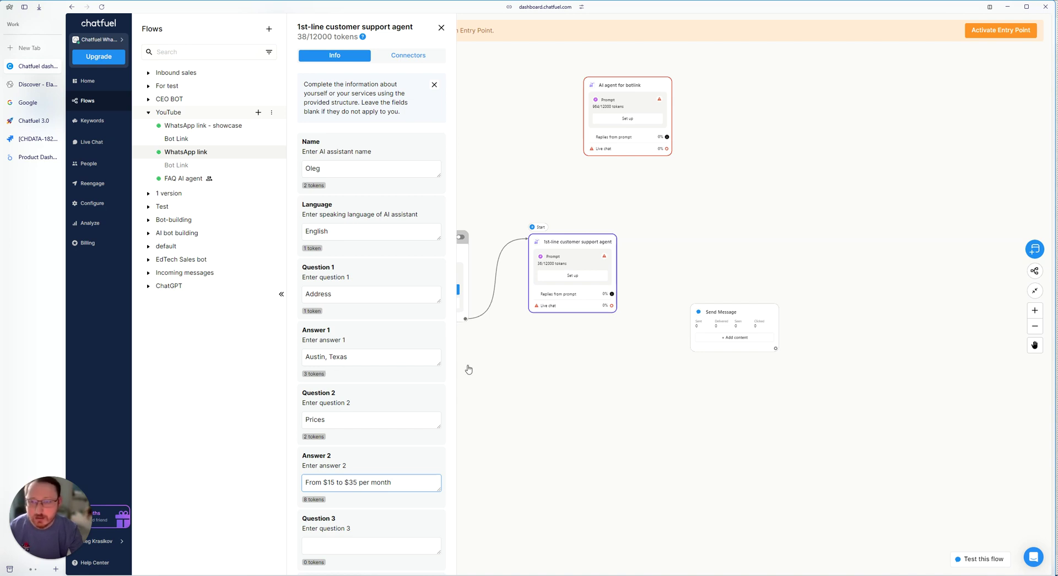
click(516, 373)
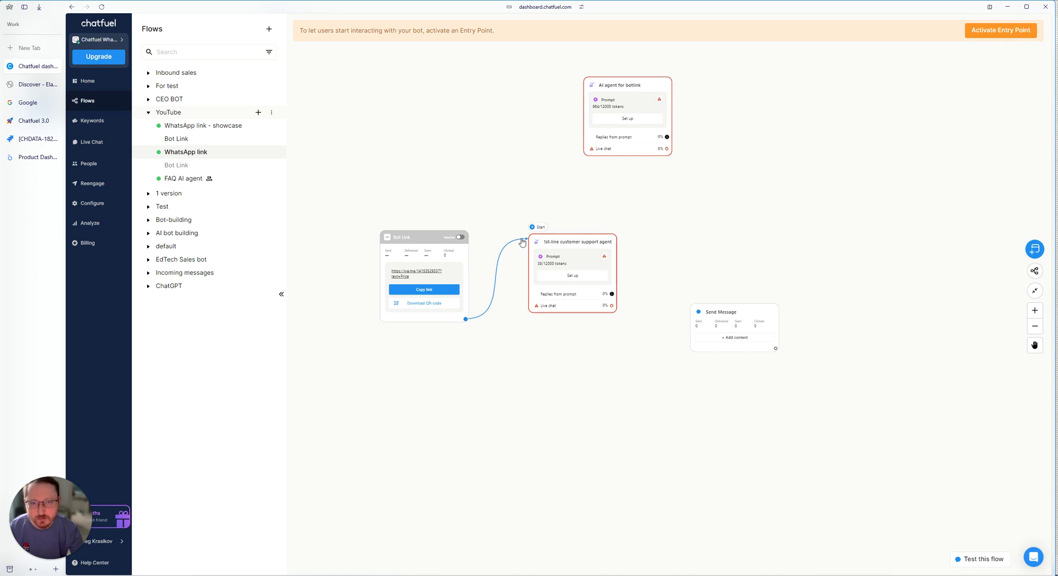
Reconnect Bot Link to AI agent for botlink, make it the starting step, move the support agent aside
mouse_move(522, 243)
mouse_down()
mouse_move(603, 85)
mouse_move(565, 147)
mouse_up()
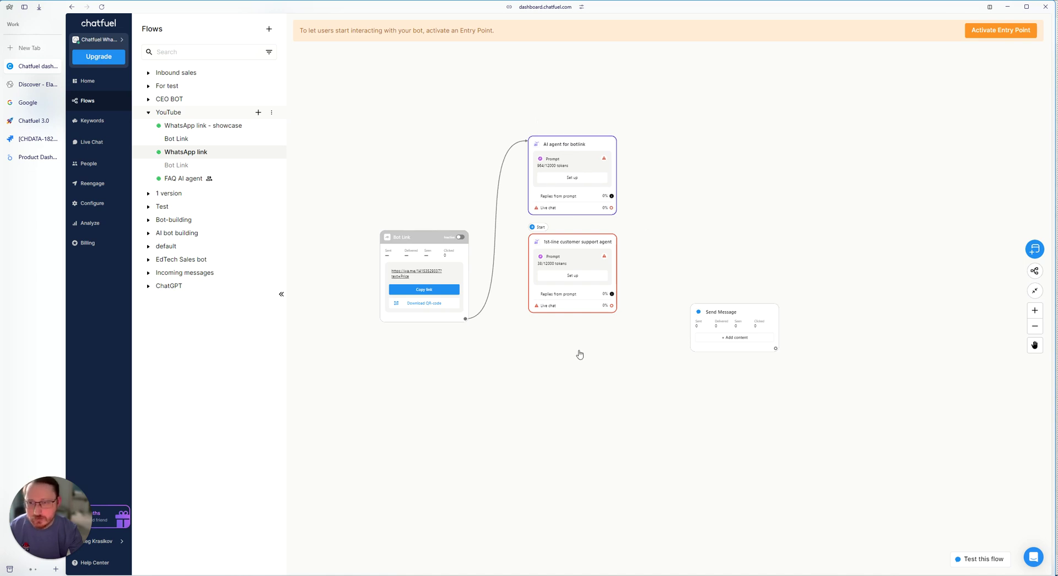
mouse_move(572, 173)
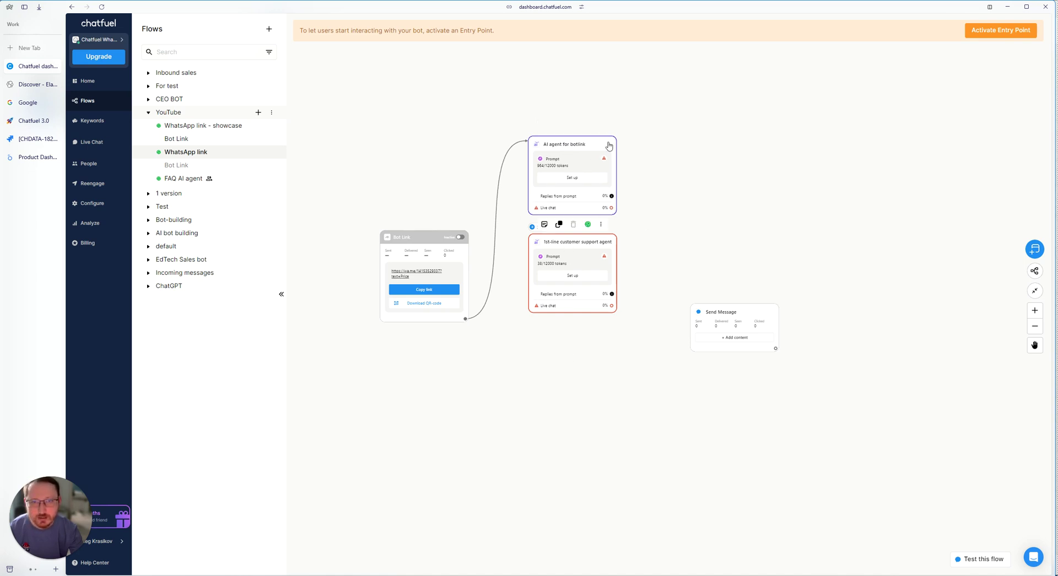
click(601, 126)
click(612, 137)
drag(563, 243, 631, 297)
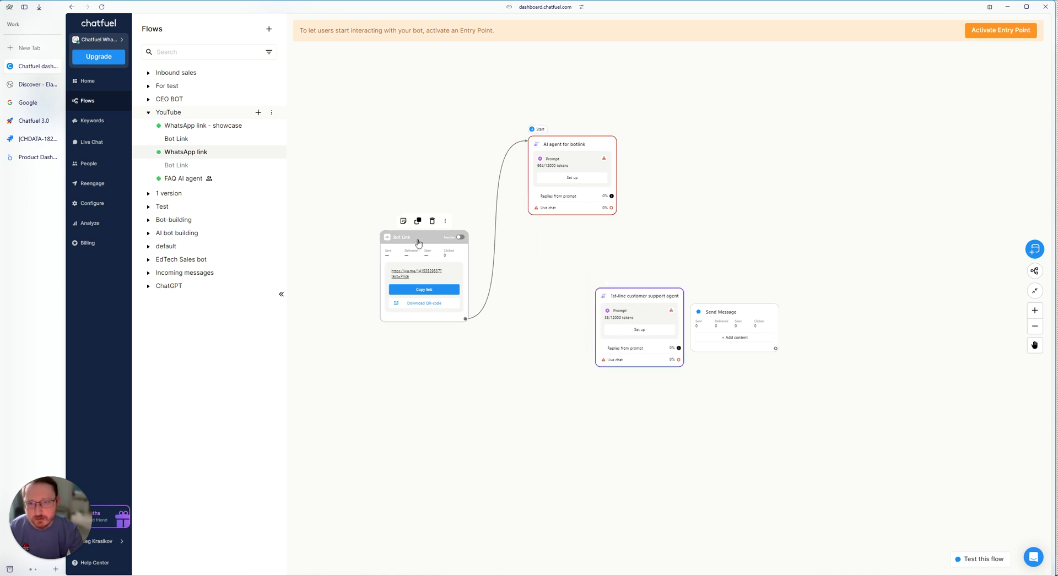
drag(423, 241, 409, 184)
Activate the Bot Link entry point and move it higher on the canvas
click(447, 180)
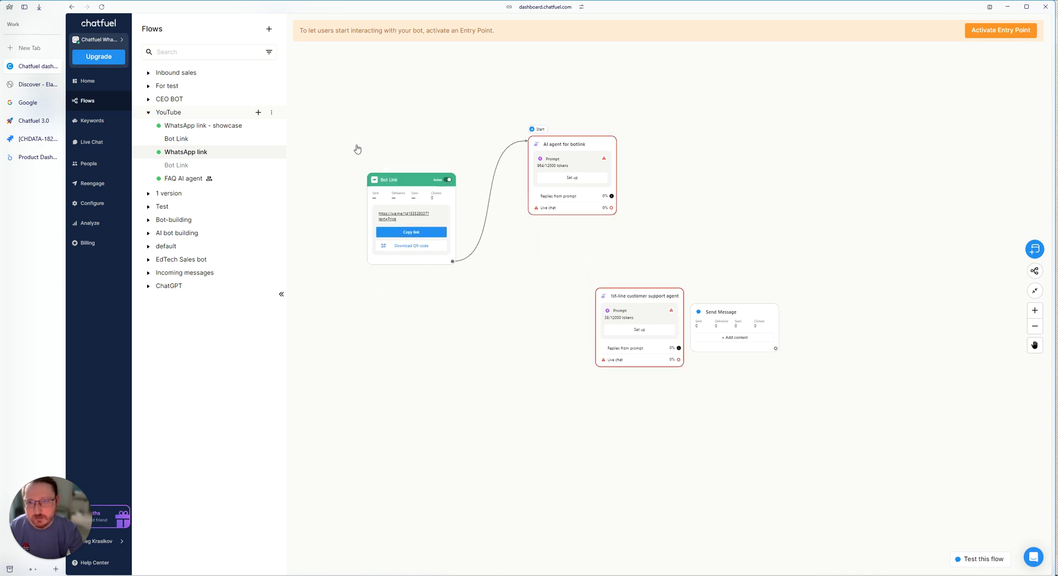
drag(396, 217, 392, 185)
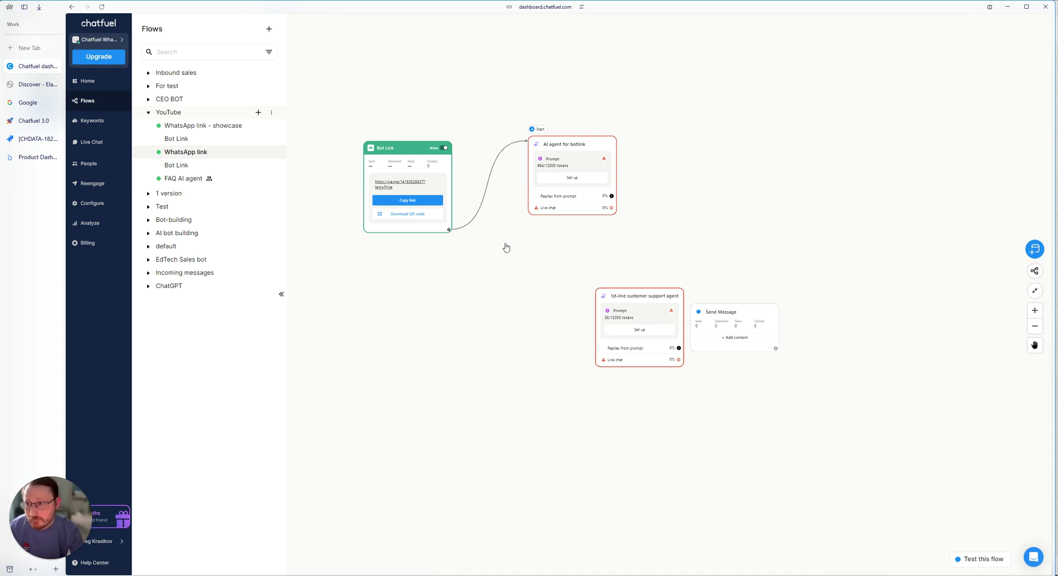
drag(413, 223, 411, 208)
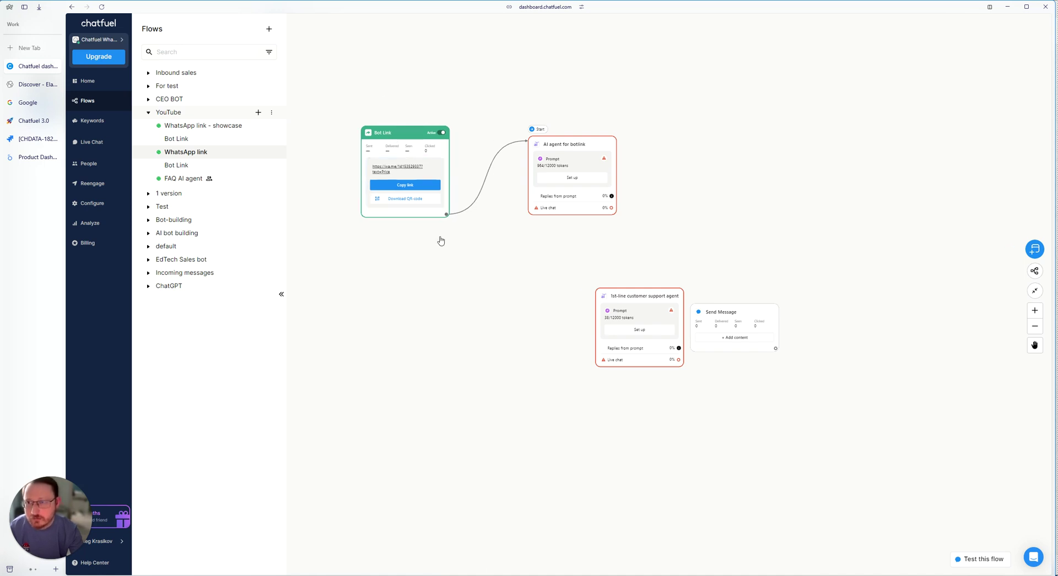